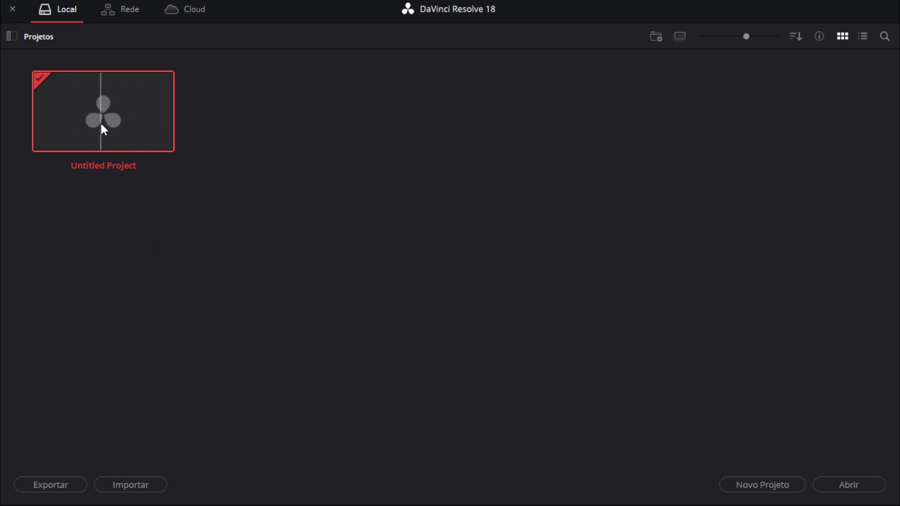
# - Open the Untitled Project and browse media storage to the D:\videos obs\coisas folder
pyautogui.doubleClick(101, 123)
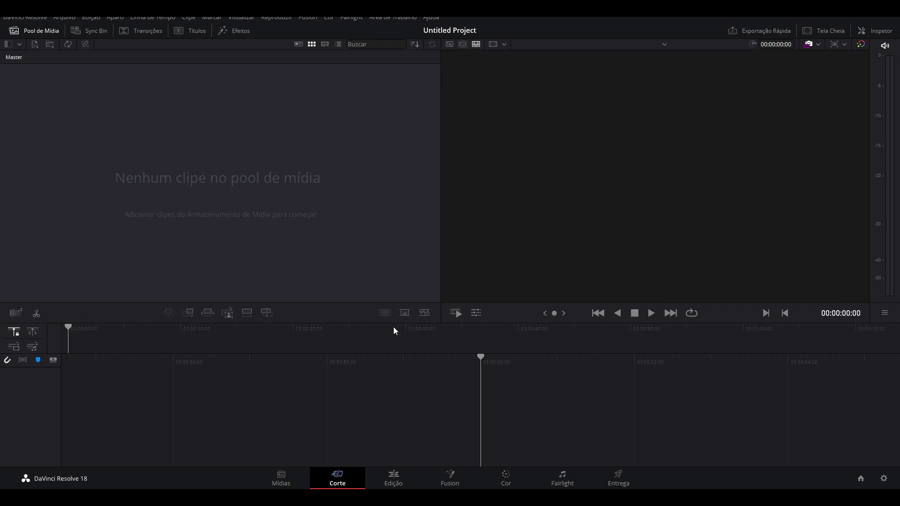
pyautogui.click(287, 483)
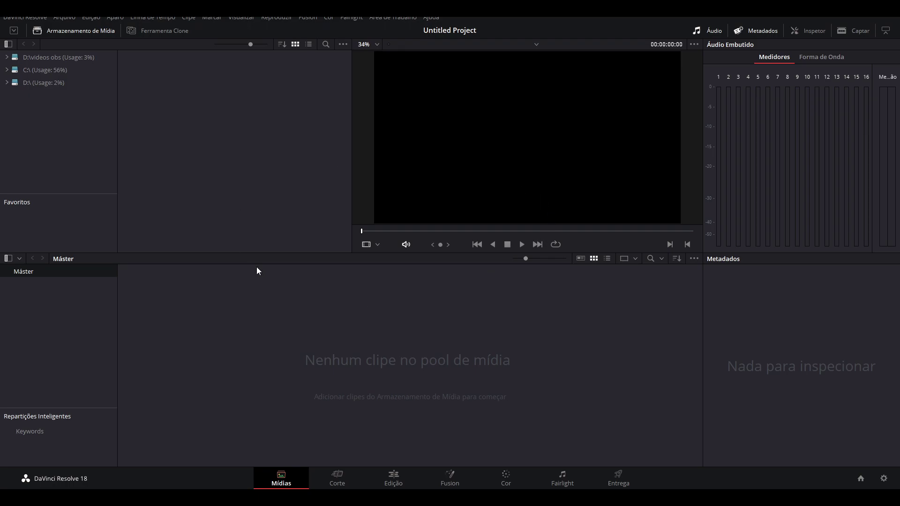
pyautogui.click(7, 57)
pyautogui.click(29, 70)
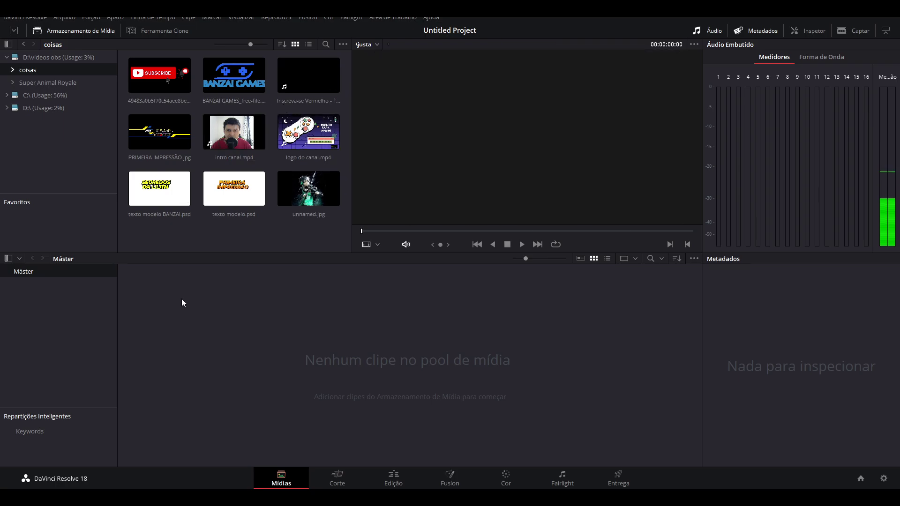
# - Select and preview intro canal.mp4 in the coisas folder
pyautogui.click(231, 143)
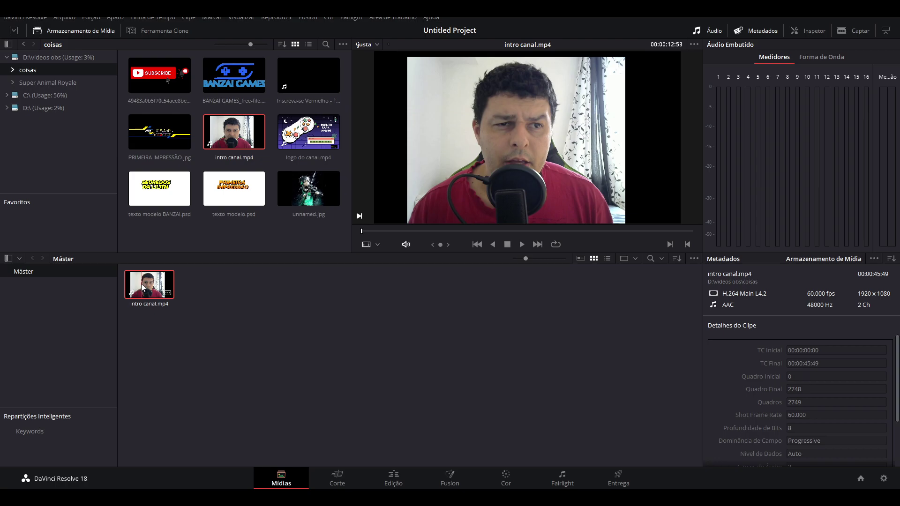
# - Add intro canal.mp4, logo do canal.mp4 and the red Inscreva-se clip to the media pool, then go to Corte
pyautogui.hotkey('ctrl', 'z')
pyautogui.moveTo(263, 138); pyautogui.dragTo(229, 295)
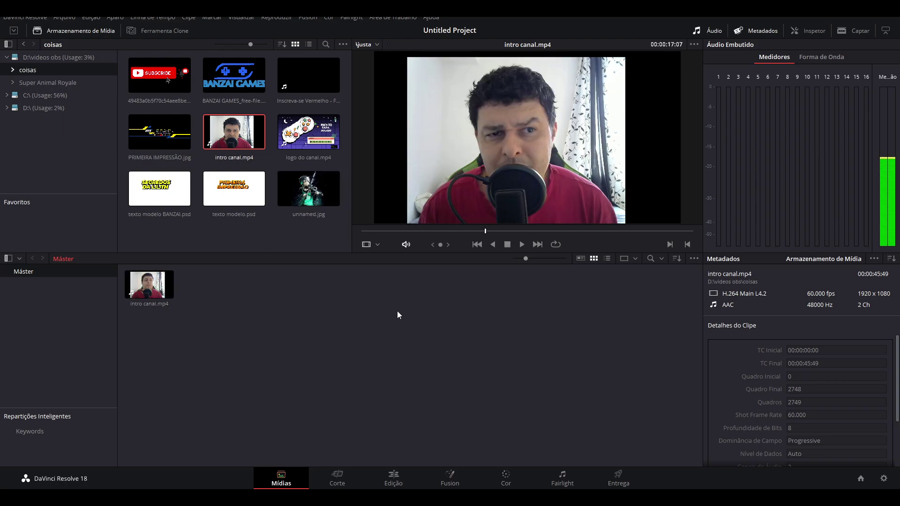
pyautogui.moveTo(308, 132); pyautogui.dragTo(319, 324)
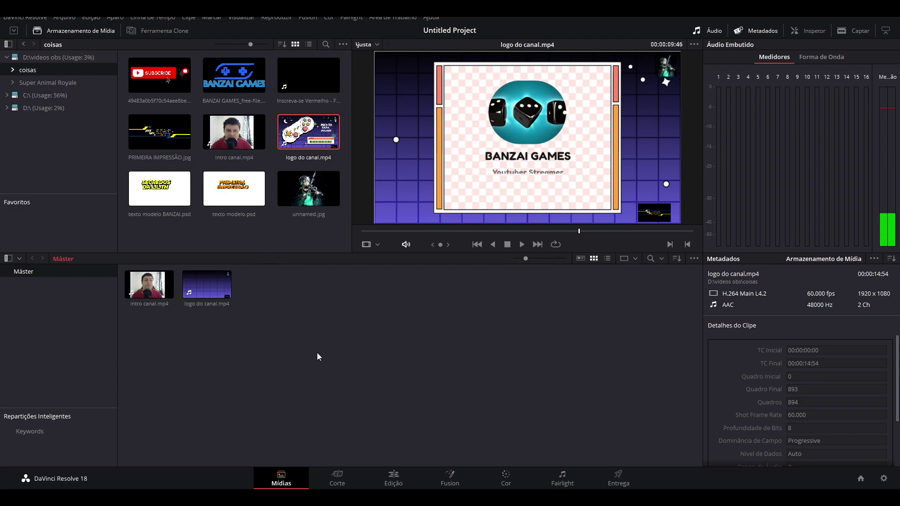
pyautogui.click(148, 79)
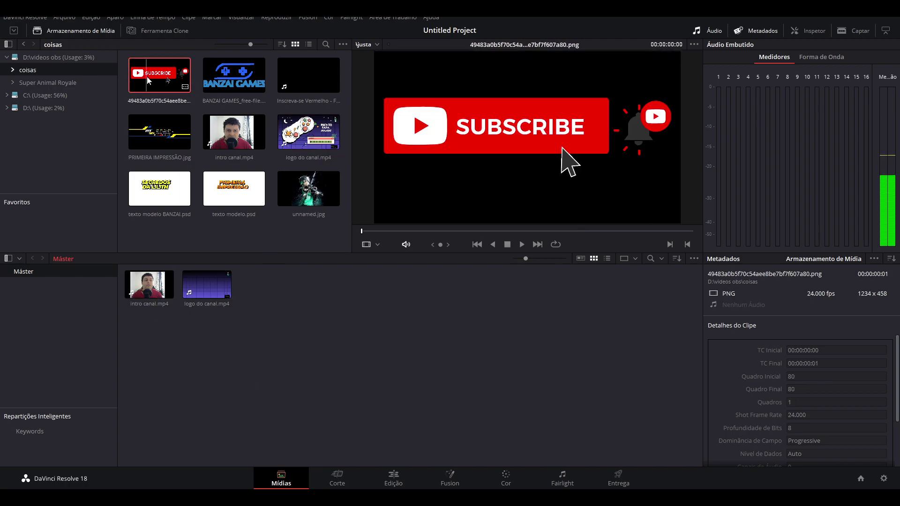
pyautogui.moveTo(308, 74); pyautogui.dragTo(392, 350)
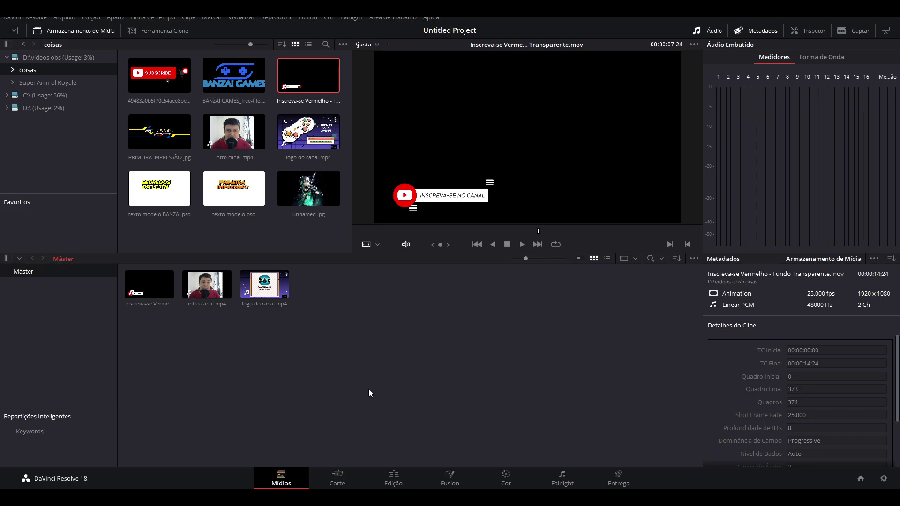
pyautogui.click(341, 481)
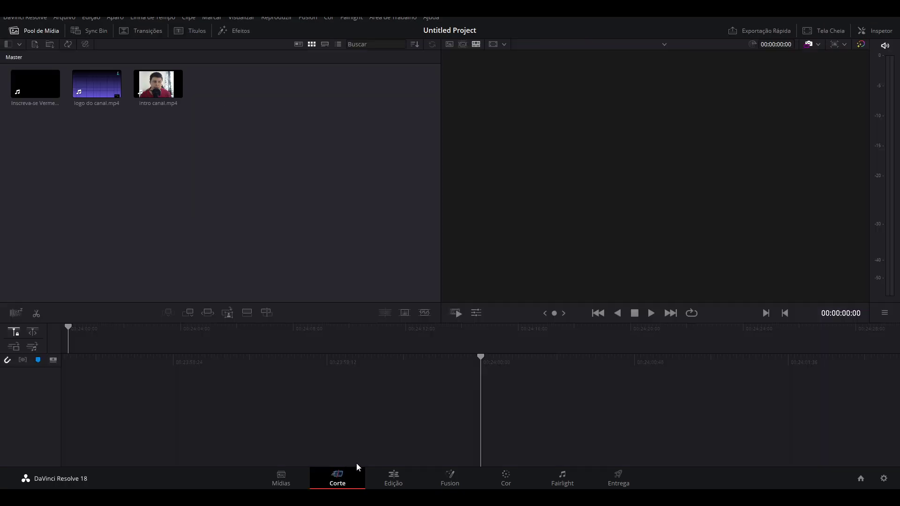
pyautogui.click(281, 480)
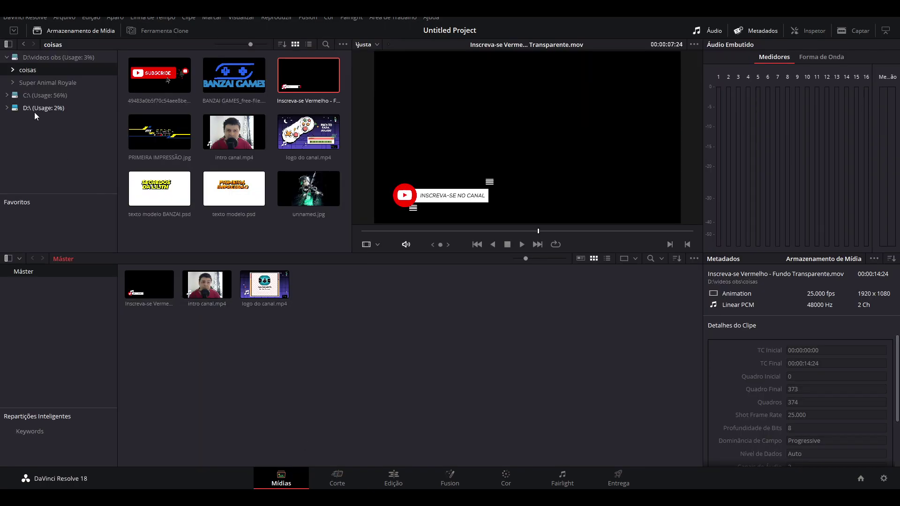
pyautogui.click(9, 44)
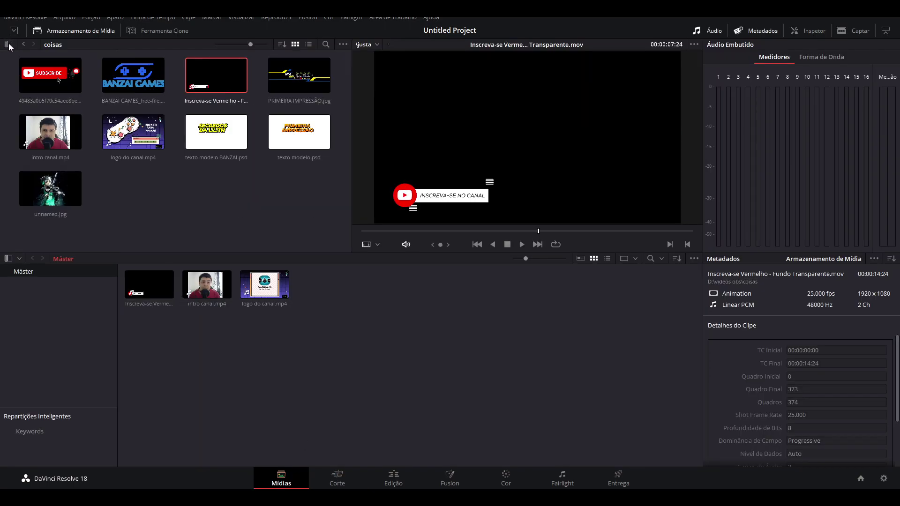
pyautogui.click(8, 44)
pyautogui.click(8, 45)
pyautogui.click(9, 44)
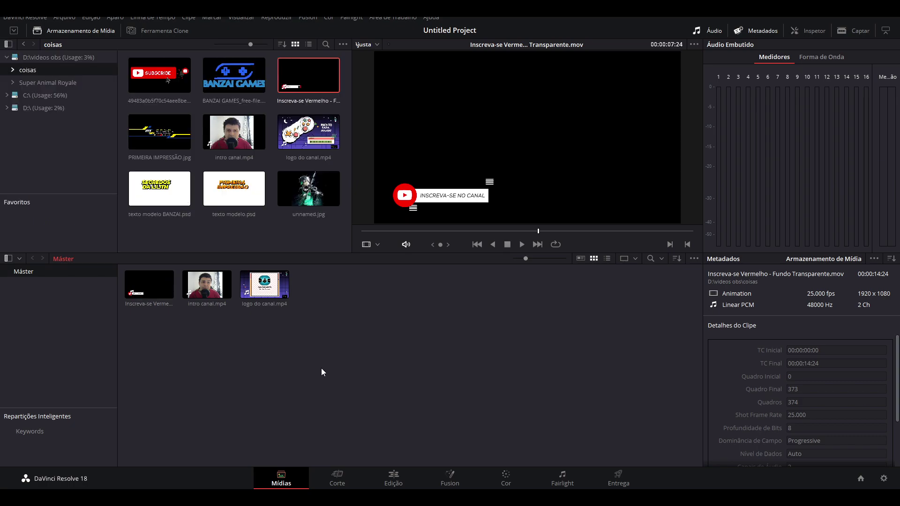
pyautogui.click(345, 475)
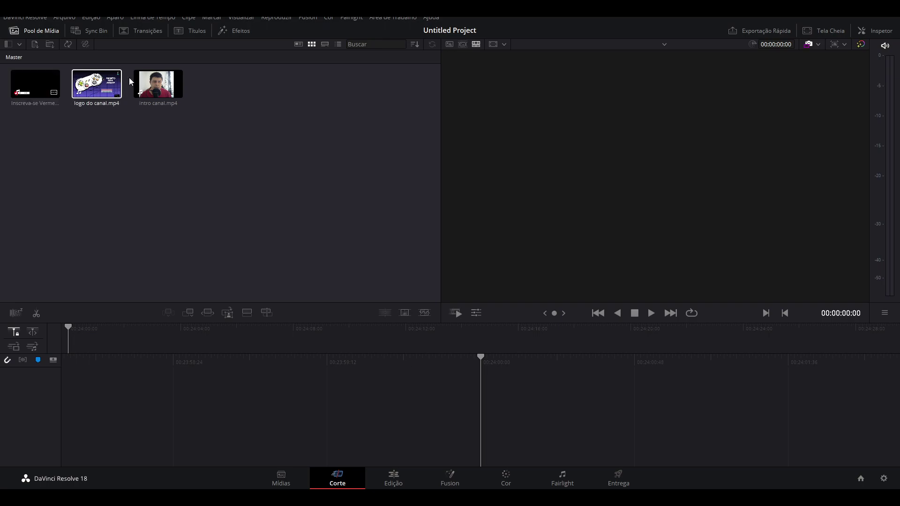
# - Place intro canal.mp4 on a new timeline, append logo do canal.mp4, and check the cut
pyautogui.moveTo(159, 84); pyautogui.dragTo(496, 418)
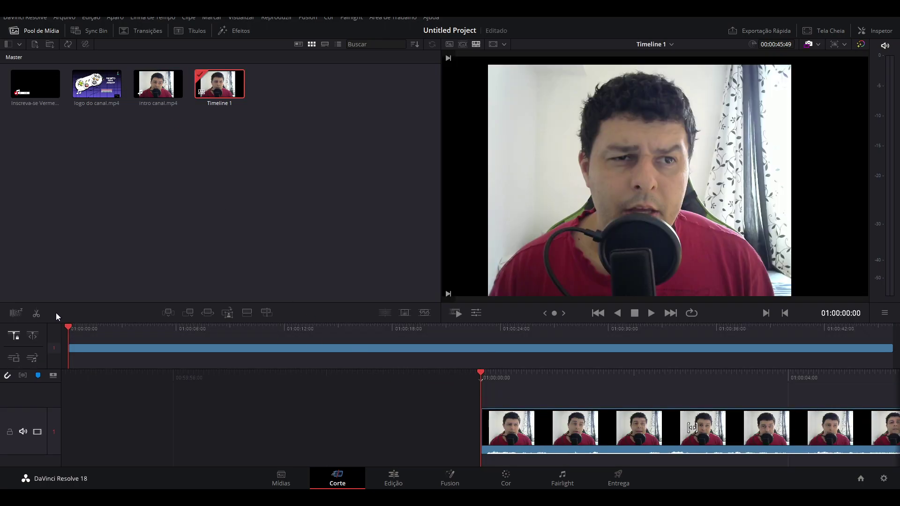
pyautogui.click(348, 339)
pyautogui.click(889, 342)
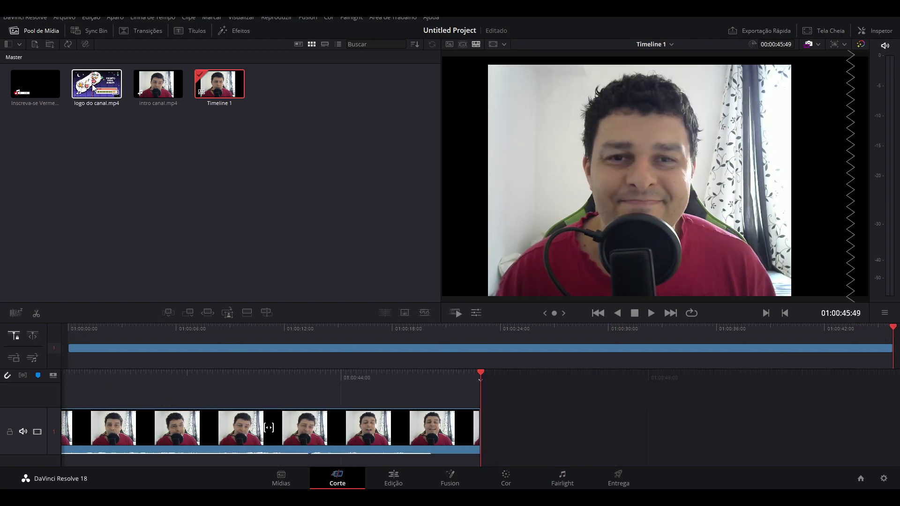
pyautogui.moveTo(87, 103); pyautogui.dragTo(519, 424)
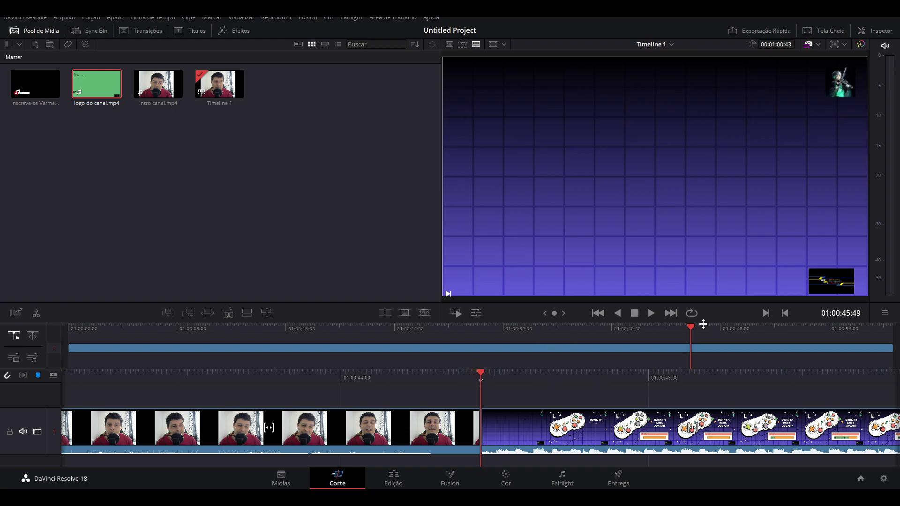
pyautogui.moveTo(690, 328); pyautogui.dragTo(677, 327)
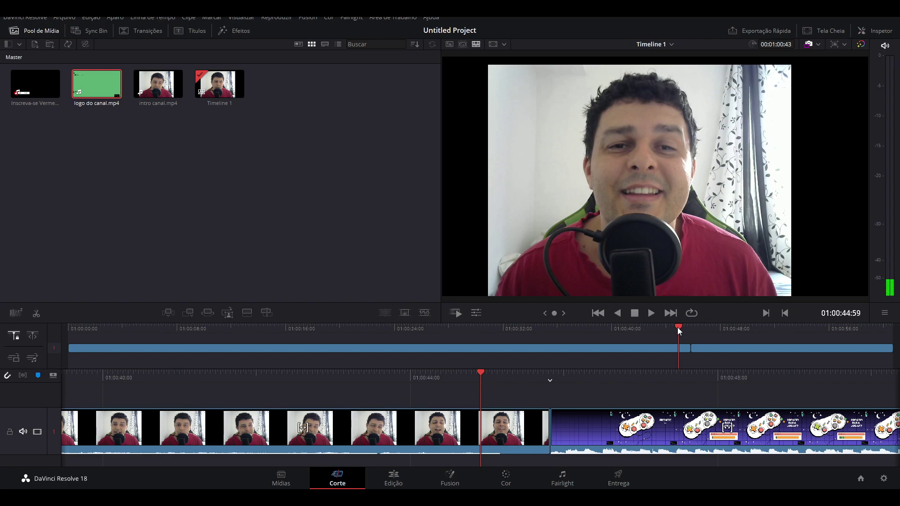
pyautogui.click(645, 314)
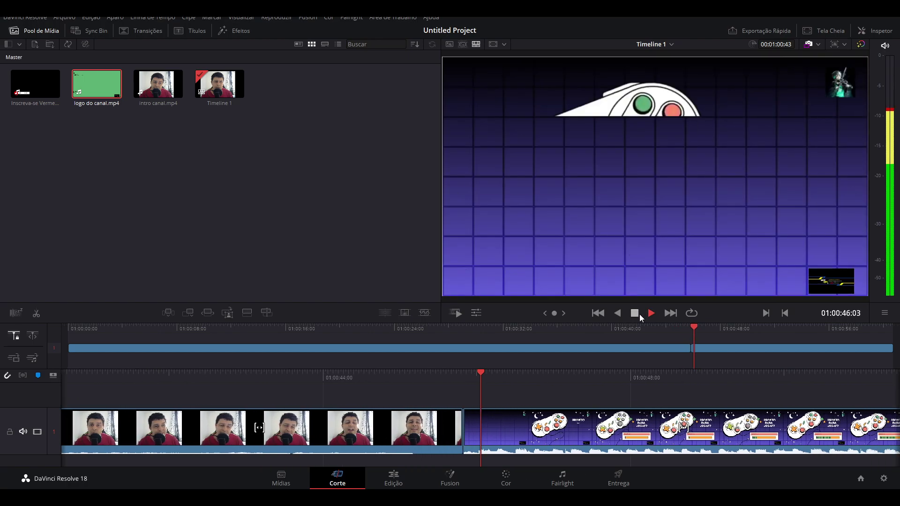
pyautogui.click(638, 313)
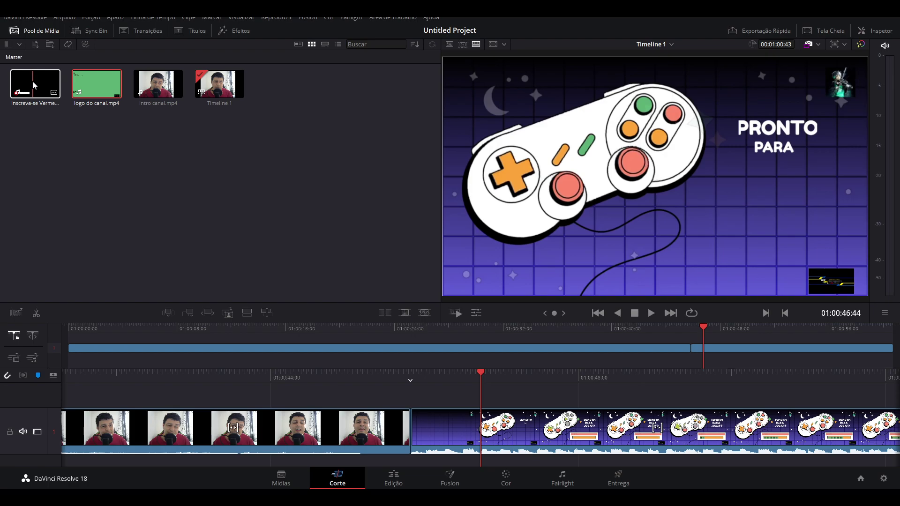
# - Drop the Inscreva-se Vermelho overlay onto a new video track V2
pyautogui.moveTo(33, 85); pyautogui.dragTo(497, 339)
pyautogui.moveTo(528, 380)
pyautogui.mouseDown()
pyautogui.moveTo(501, 383)
pyautogui.moveTo(503, 368)
pyautogui.mouseUp()
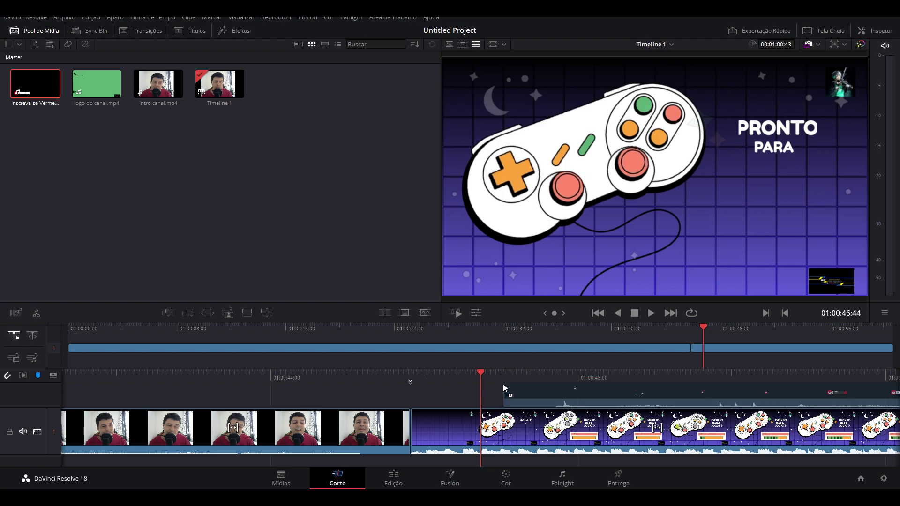
pyautogui.moveTo(503, 372); pyautogui.dragTo(502, 384)
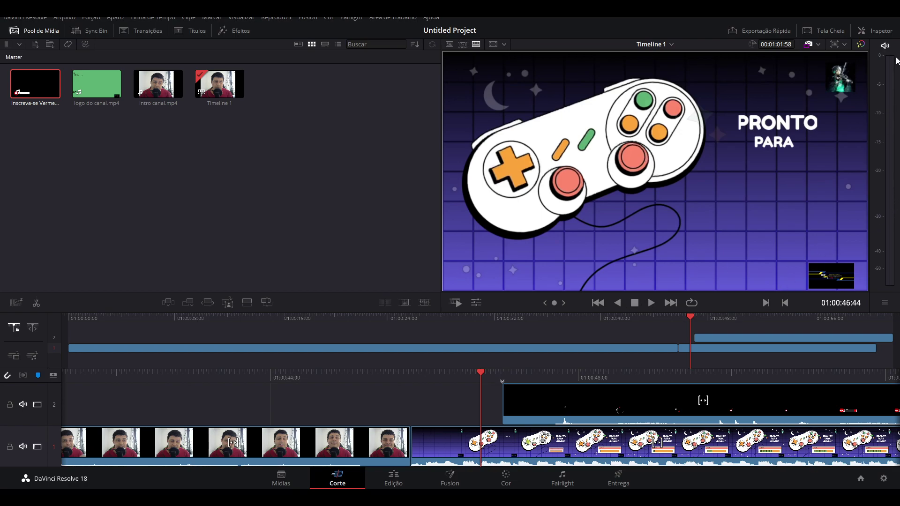
# - Mute audio monitoring, play and stop Timeline 1, then return the playhead to about 01:00:07
pyautogui.click(885, 46)
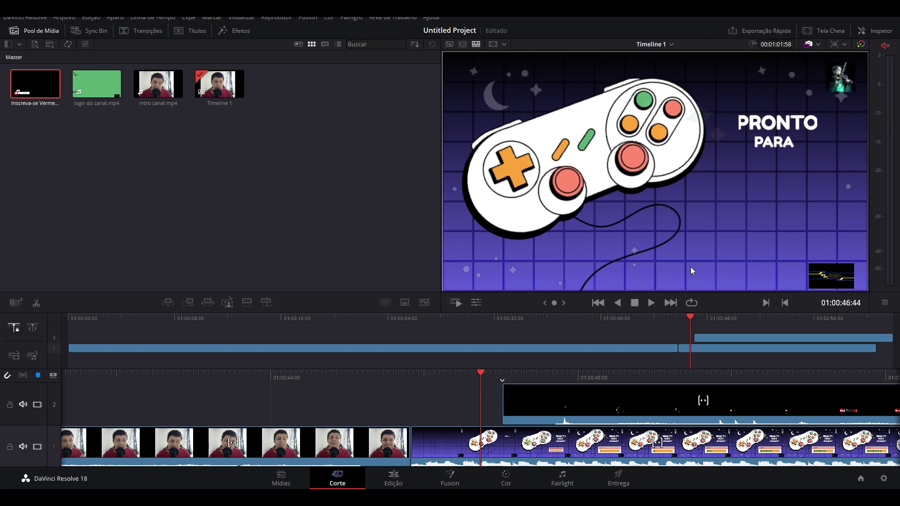
pyautogui.click(651, 302)
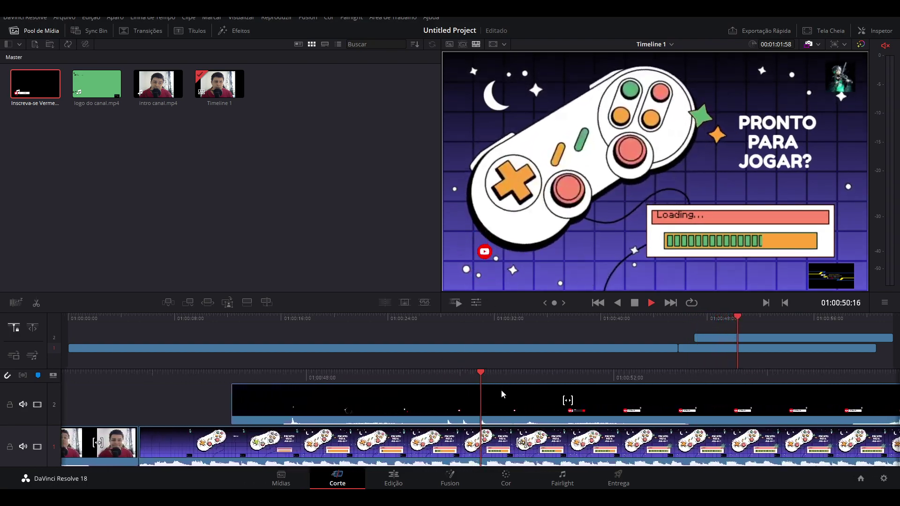
pyautogui.press('space')
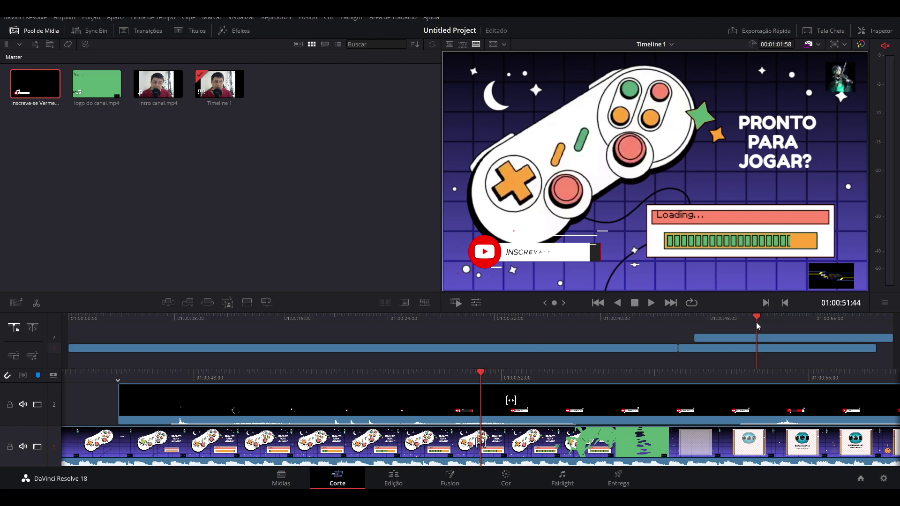
pyautogui.moveTo(757, 324)
pyautogui.mouseDown()
pyautogui.moveTo(166, 348)
pyautogui.moveTo(180, 347)
pyautogui.mouseUp()
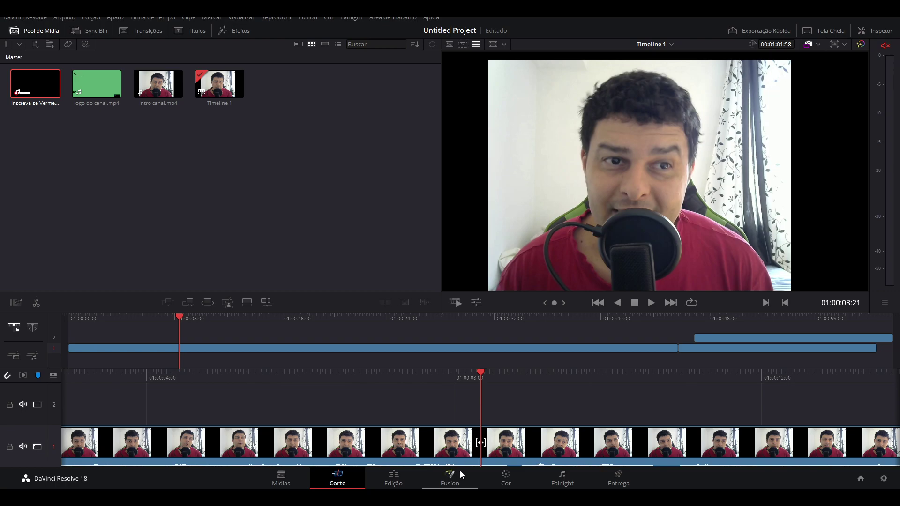
# - Switch to the Edição page and zoom Timeline 1 so intro, logo and subscribe clips fit
pyautogui.click(395, 478)
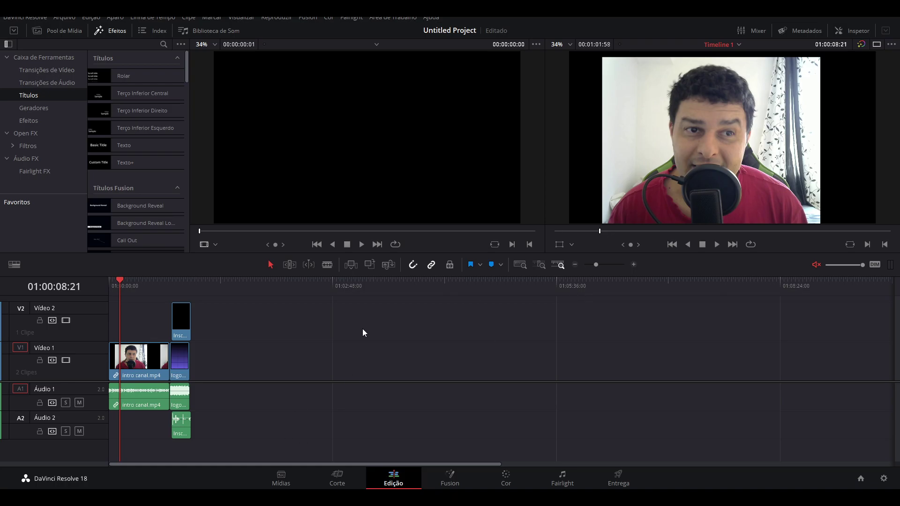
pyautogui.moveTo(595, 265); pyautogui.dragTo(606, 266)
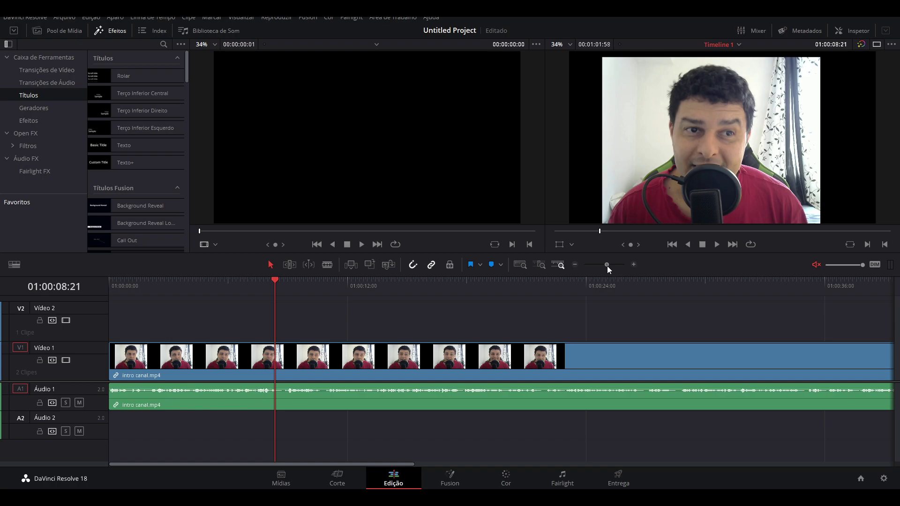
pyautogui.moveTo(607, 266)
pyautogui.mouseDown()
pyautogui.moveTo(592, 265)
pyautogui.moveTo(604, 265)
pyautogui.mouseUp()
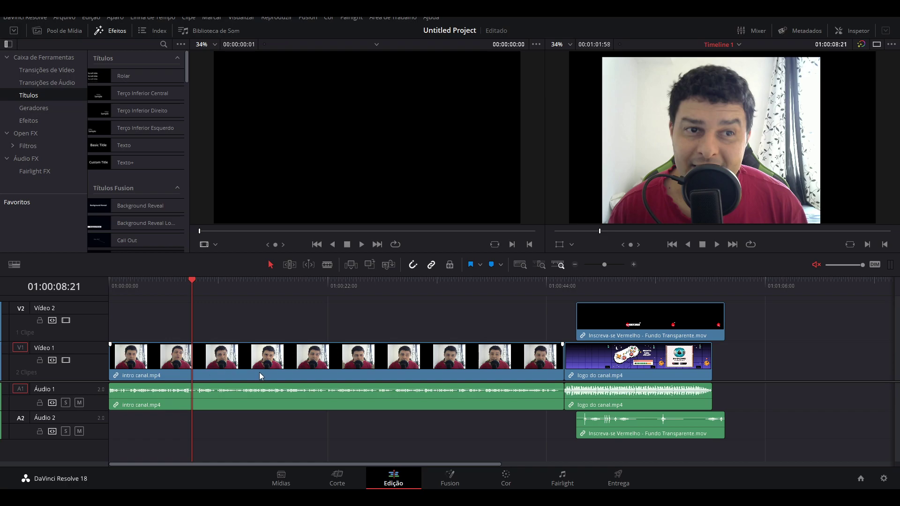
pyautogui.click(327, 265)
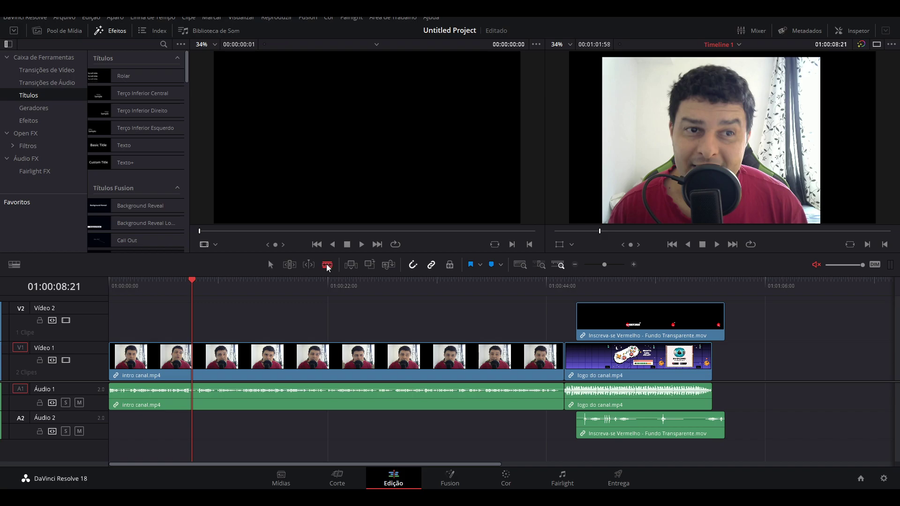
pyautogui.click(205, 347)
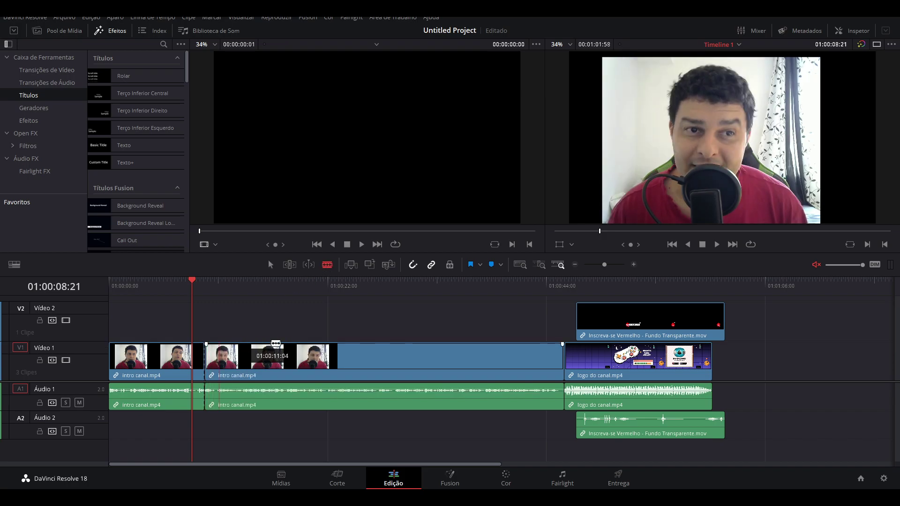
pyautogui.click(281, 361)
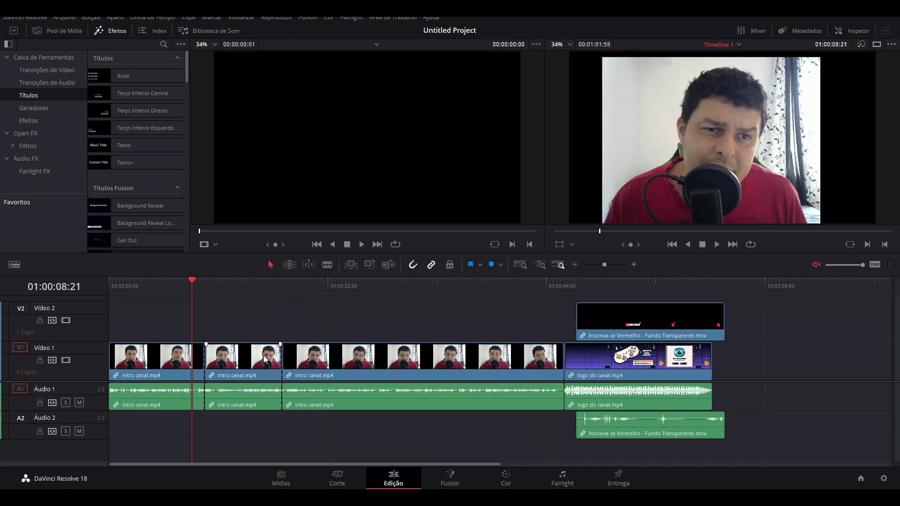
pyautogui.click(250, 371)
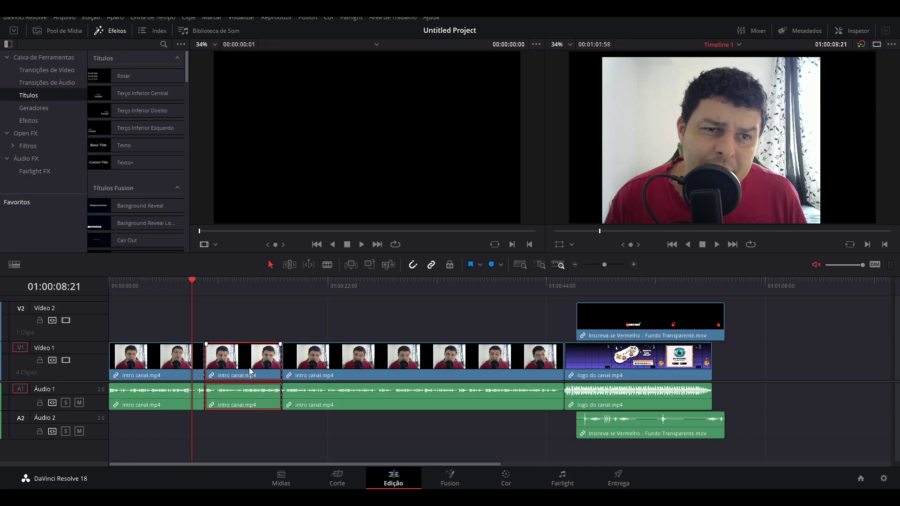
pyautogui.press('BackSpace')
pyautogui.click(249, 368)
pyautogui.press('BackSpace')
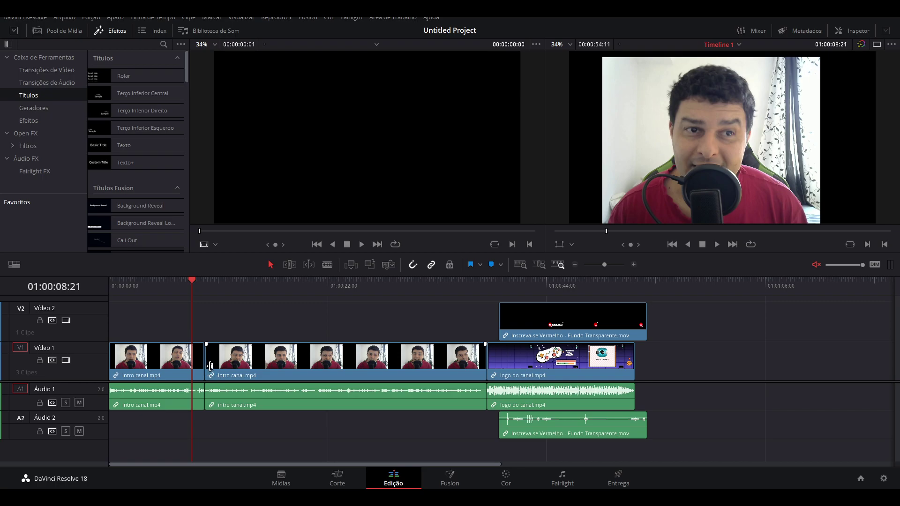
pyautogui.moveTo(211, 364); pyautogui.dragTo(221, 365)
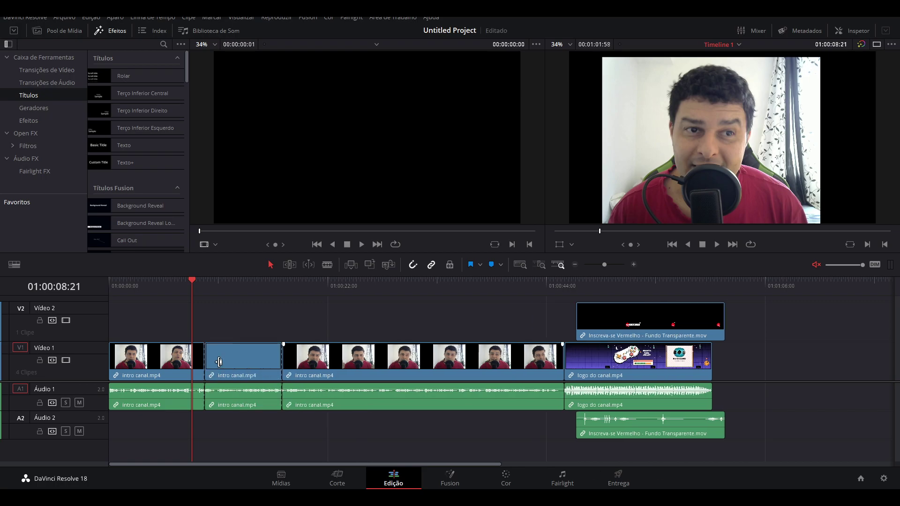
pyautogui.click(330, 264)
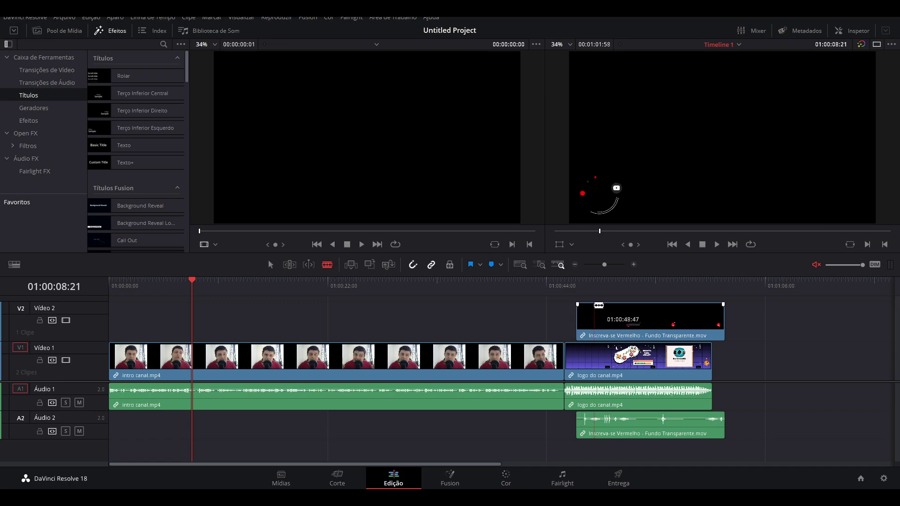
pyautogui.click(594, 319)
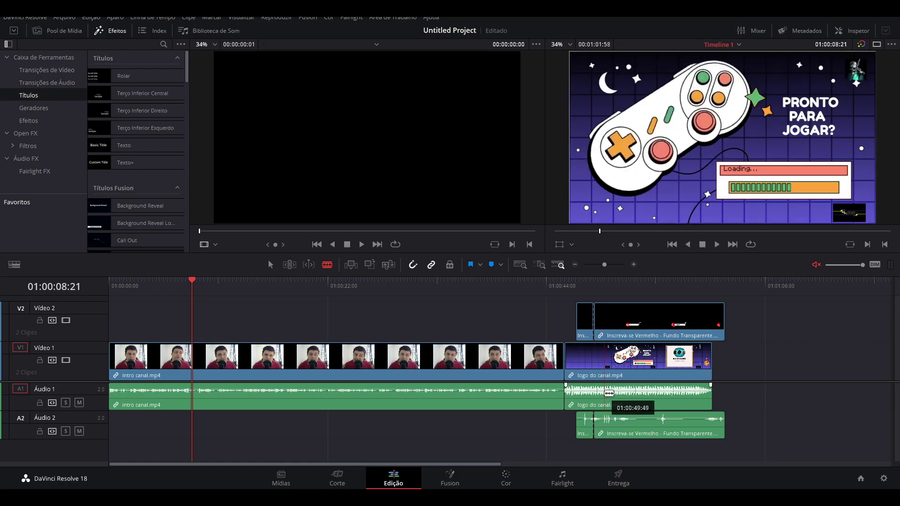
pyautogui.click(635, 321)
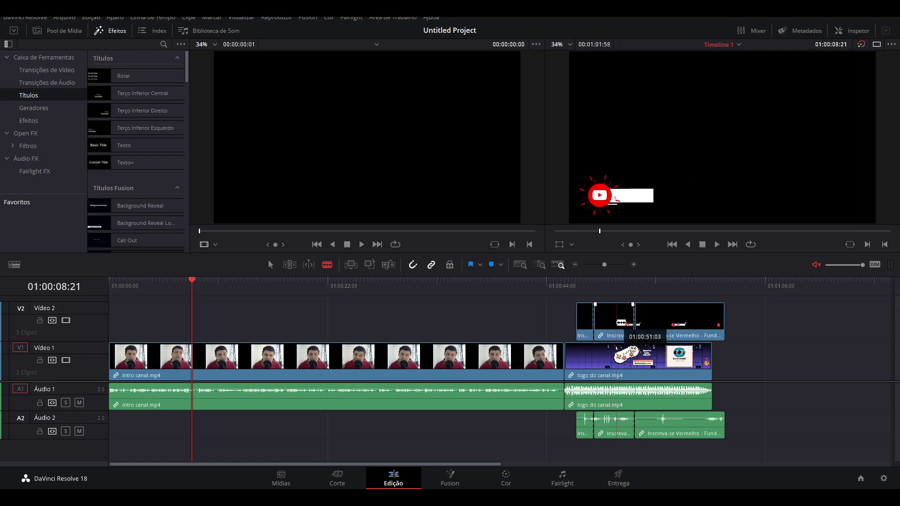
pyautogui.press('a')
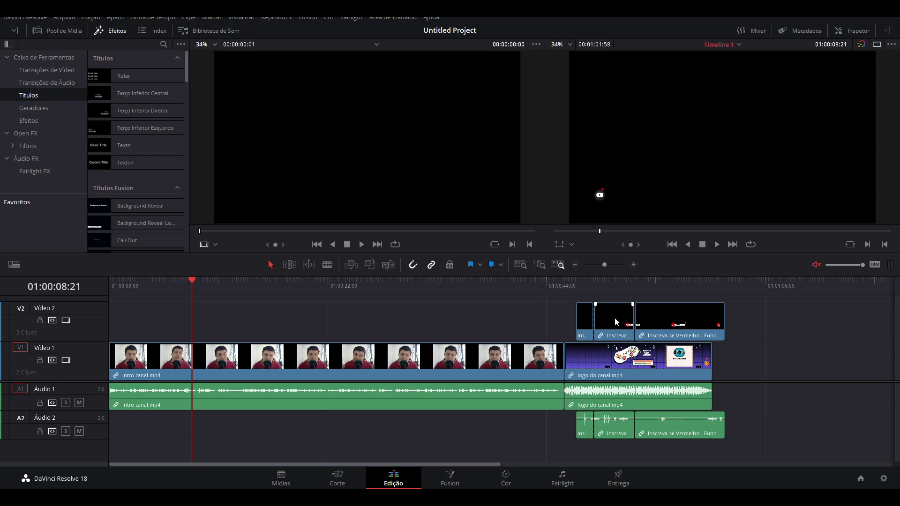
pyautogui.click(615, 317)
pyautogui.press('space')
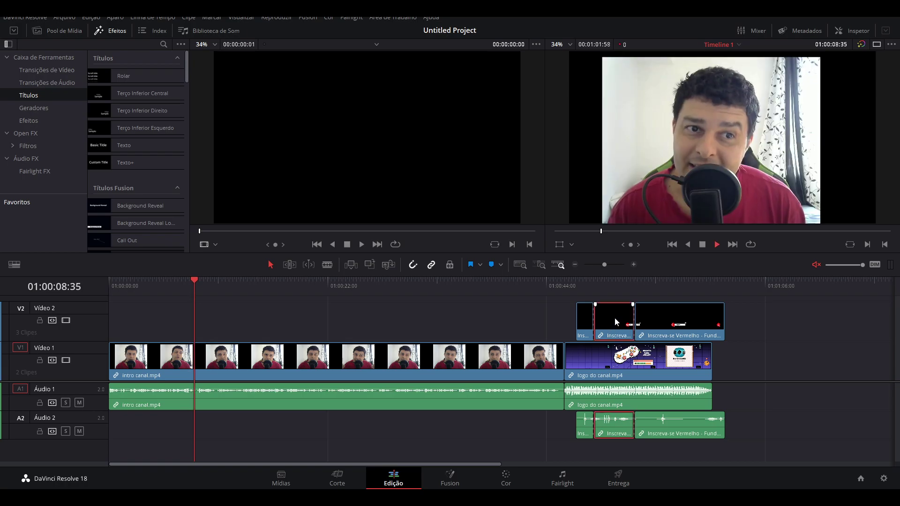
pyautogui.press('space')
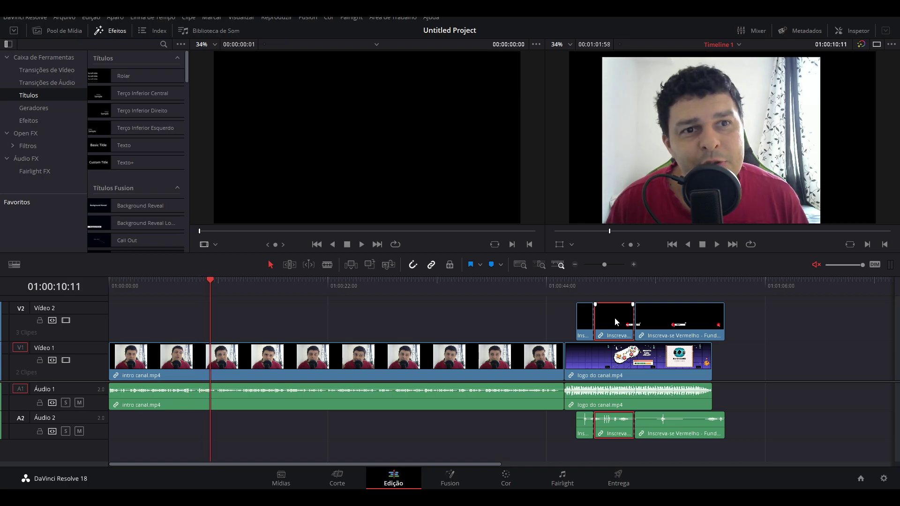
pyautogui.press('Delete')
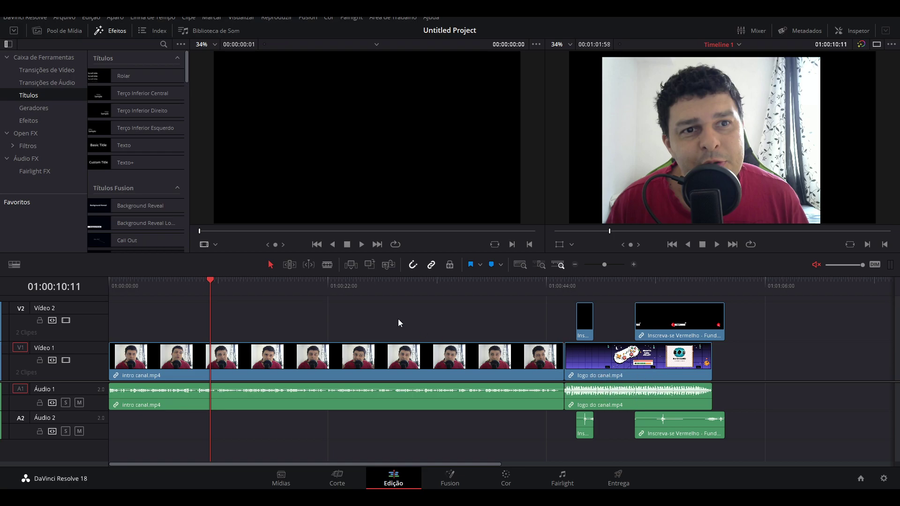
pyautogui.hotkey('ctrl', 'z')
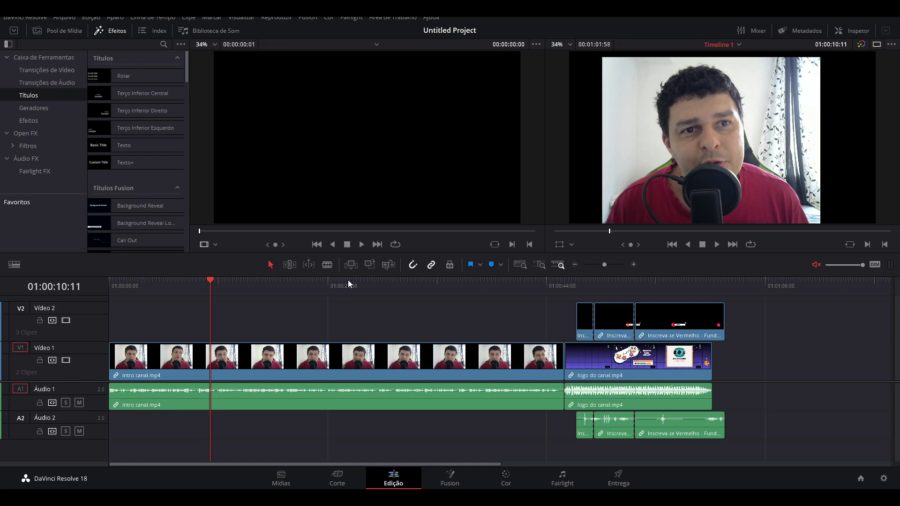
pyautogui.hotkey('ctrl', 'z')
pyautogui.hotkey('ctrl', 'z')
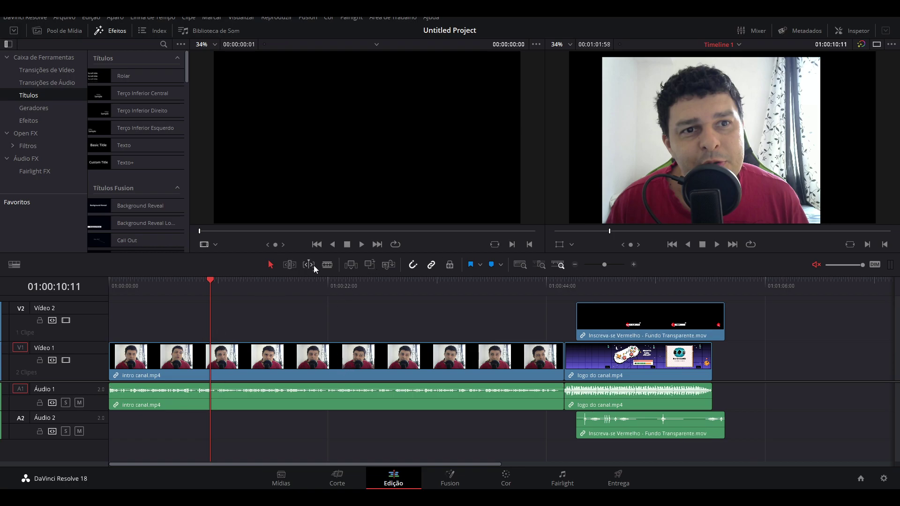
# - Make four blade cuts on the intro clip, then undo them to restore one continuous clip
pyautogui.click(327, 264)
pyautogui.click(252, 358)
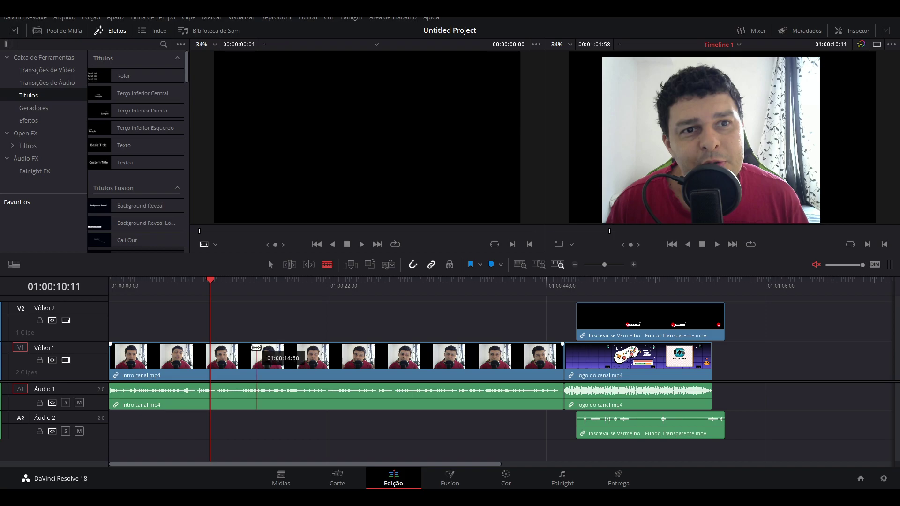
pyautogui.click(274, 358)
pyautogui.click(317, 376)
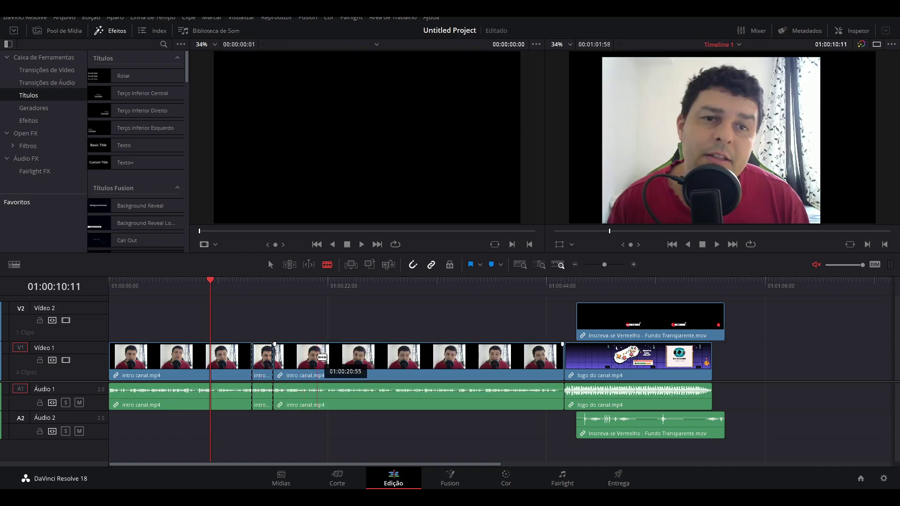
pyautogui.click(348, 370)
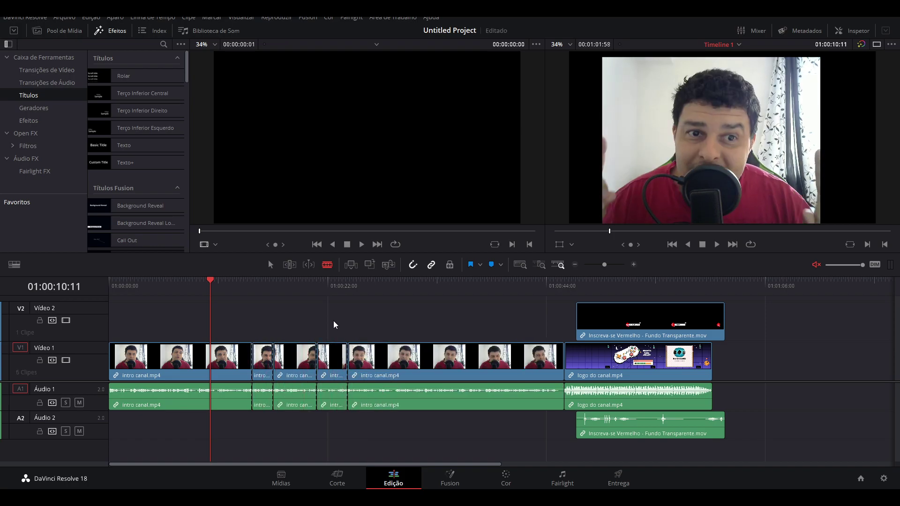
pyautogui.press('a')
pyautogui.click(264, 360)
pyautogui.hotkey('ctrl', 'z')
pyautogui.hotkey('ctrl', 'z')
pyautogui.hotkey('ctrl', 'z')
pyautogui.hotkey('ctrl', 'z')
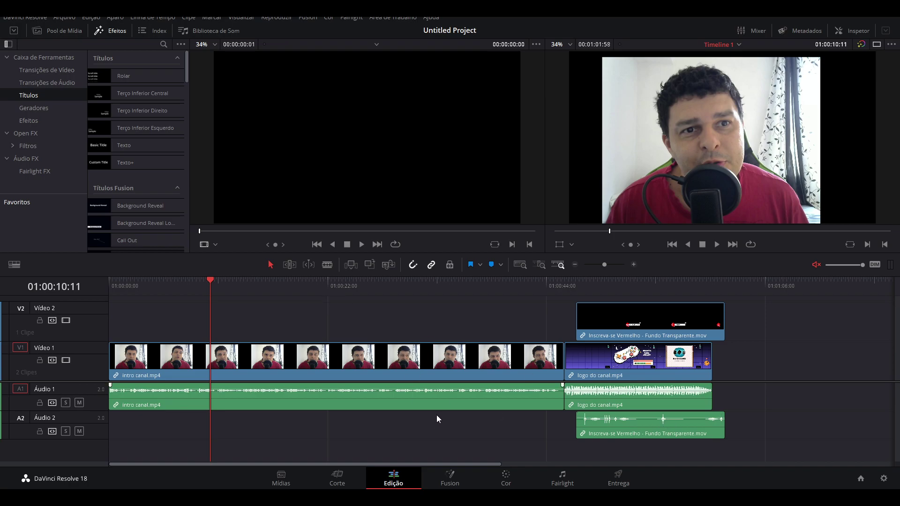
# - Go through the Fusion page to the Cor colour-grading page
pyautogui.click(451, 479)
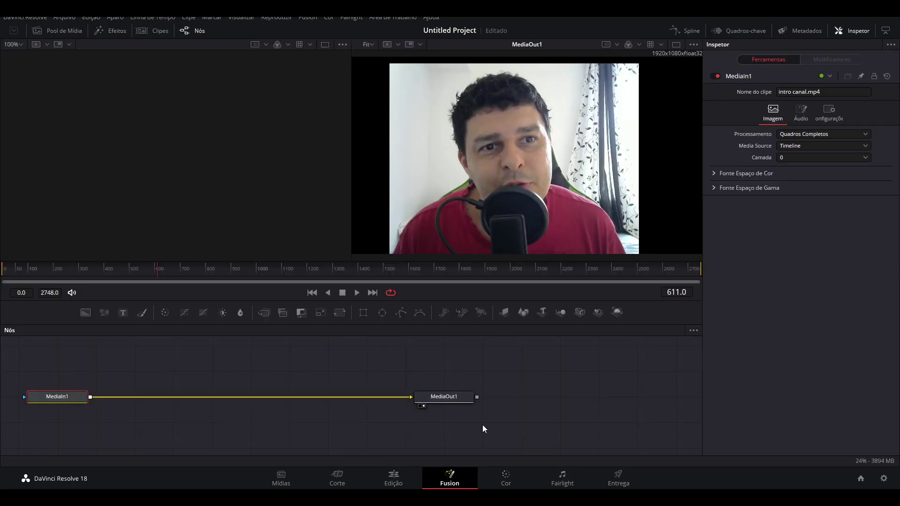
pyautogui.click(506, 480)
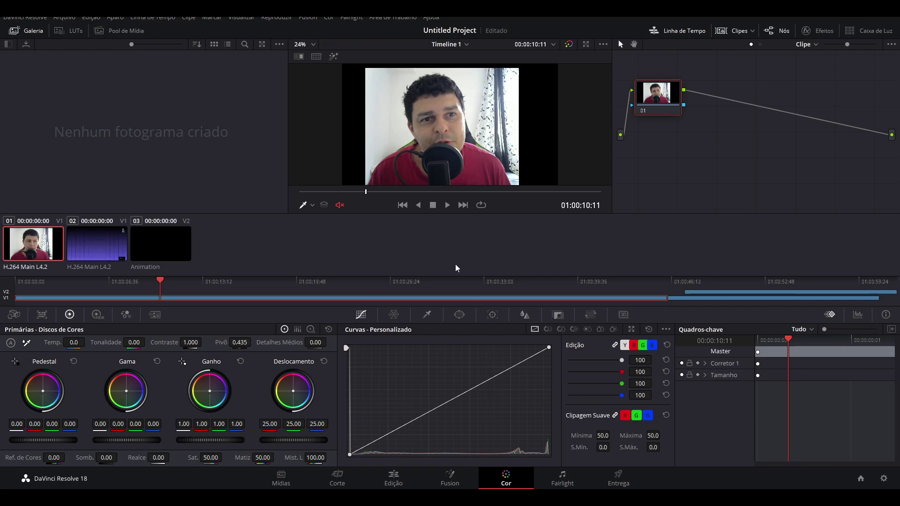
# - Look at clips 02 and 01 on the Cor page, then move to the Fairlight audio page
pyautogui.click(100, 251)
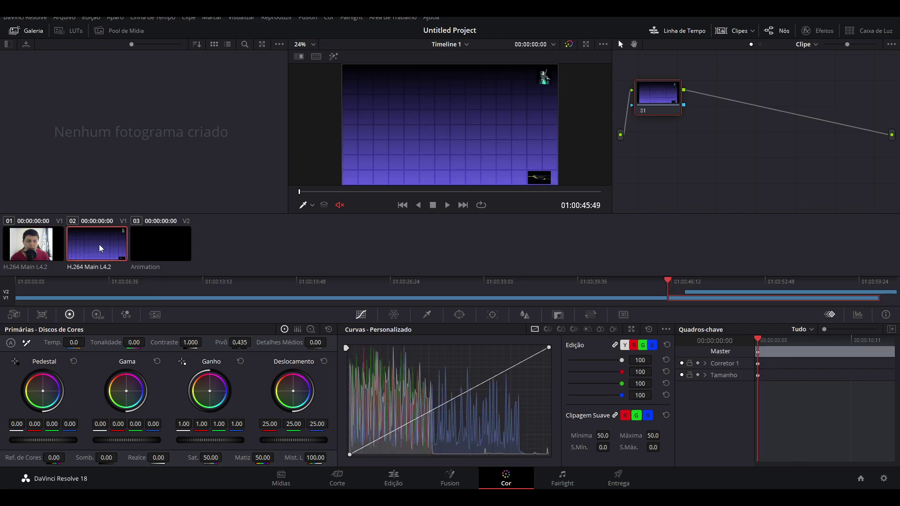
pyautogui.click(40, 256)
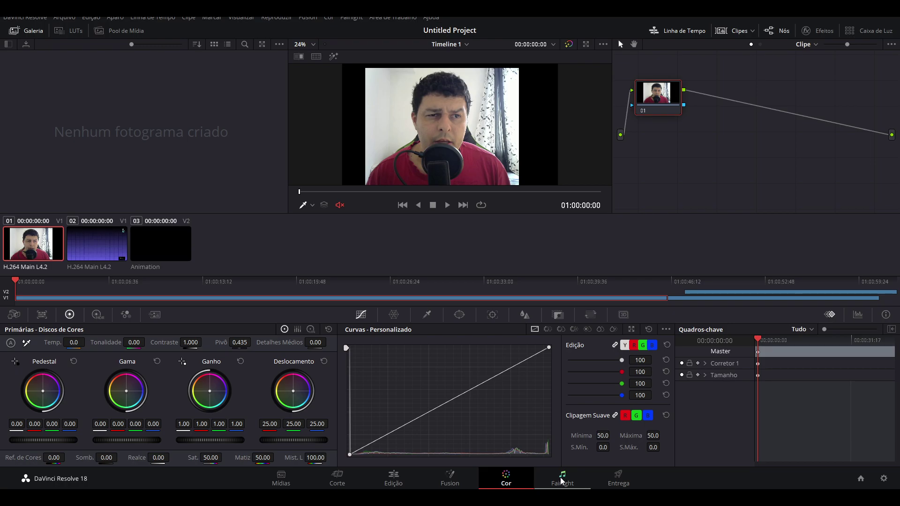
pyautogui.click(561, 480)
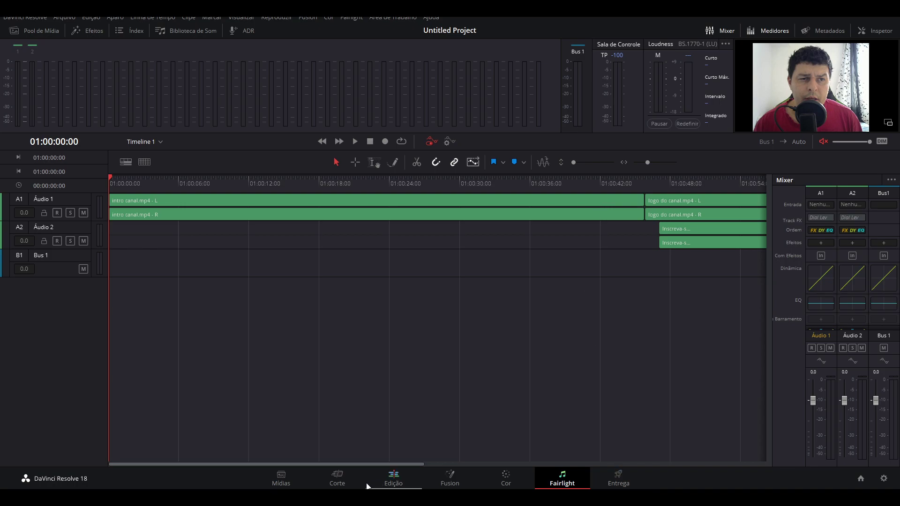
# - Step through the Mídias and Corte pages back to the Edição page showing all Timeline 1 tracks
pyautogui.click(297, 477)
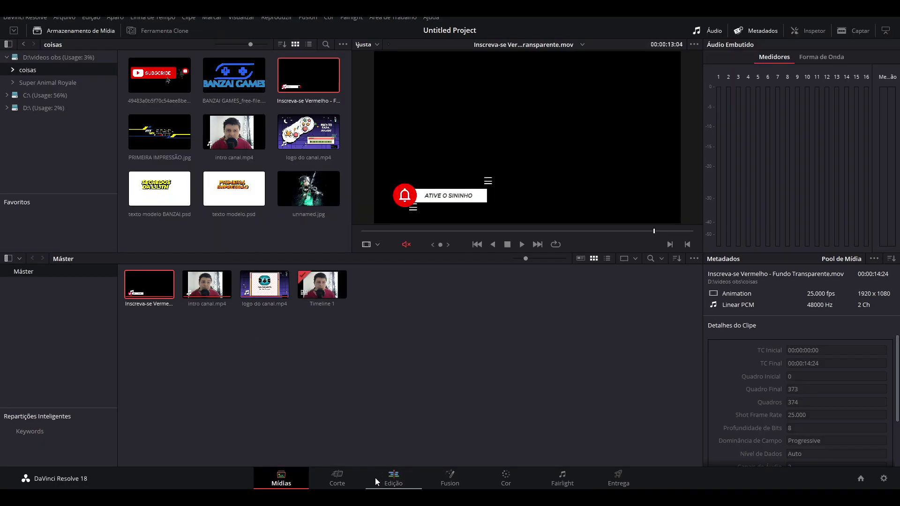
pyautogui.click(337, 478)
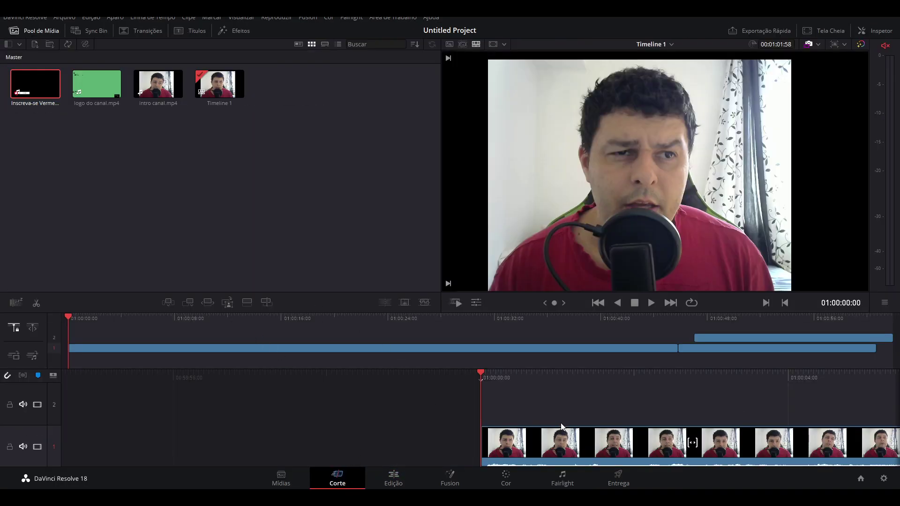
pyautogui.click(393, 479)
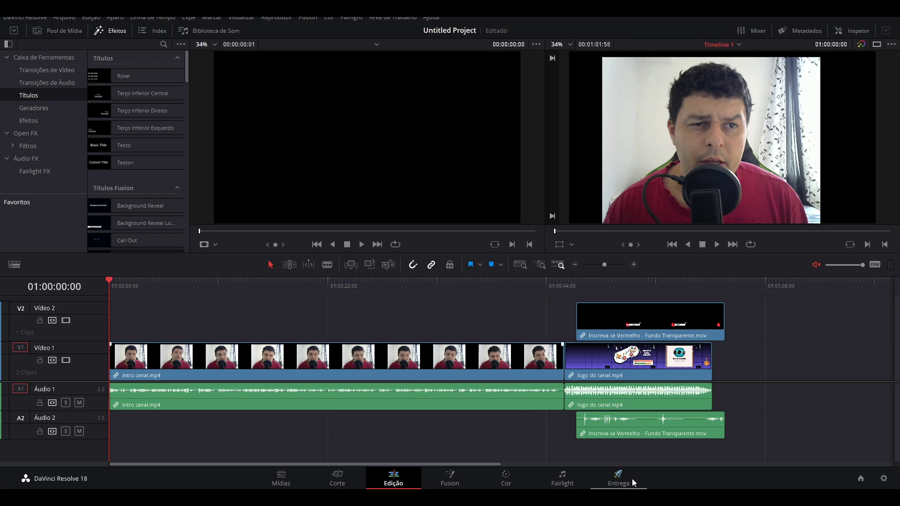
# - Switch to the Entrega page, showing Custom Export QuickTime H.264 1920×1080 at 60 fps render settings
pyautogui.click(617, 477)
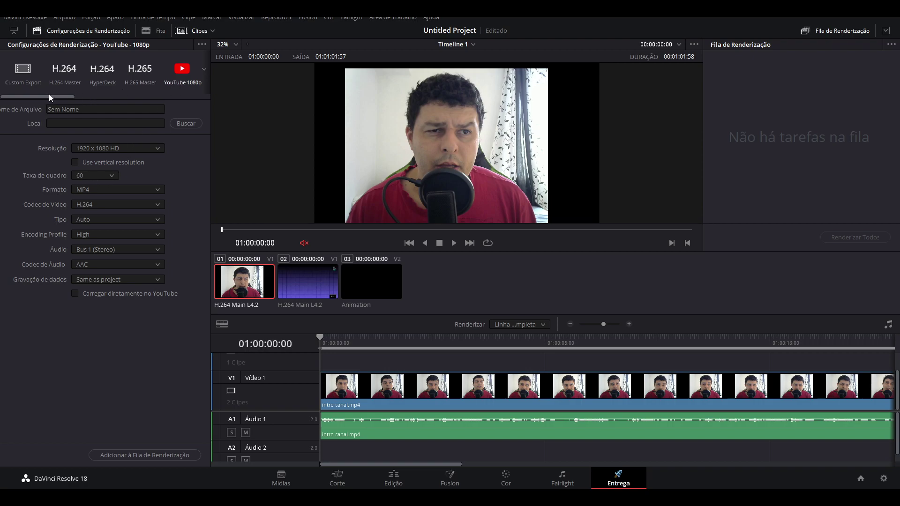
pyautogui.moveTo(49, 96)
pyautogui.mouseDown()
pyautogui.moveTo(144, 97)
pyautogui.moveTo(49, 97)
pyautogui.mouseUp()
# - Apply the YouTube 1080p render preset (MP4, H.264, AAC) after trying H.264 Master and Custom Export
pyautogui.click(65, 73)
pyautogui.click(21, 80)
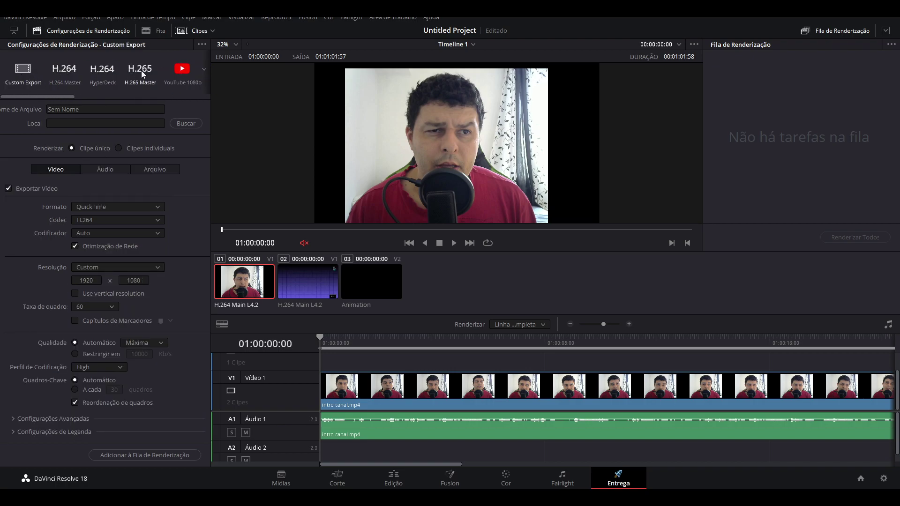
pyautogui.click(176, 83)
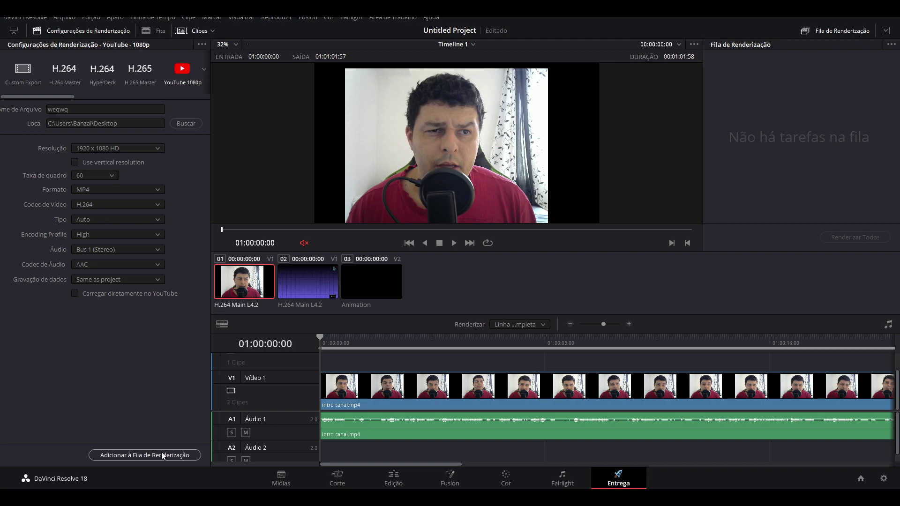
pyautogui.click(135, 457)
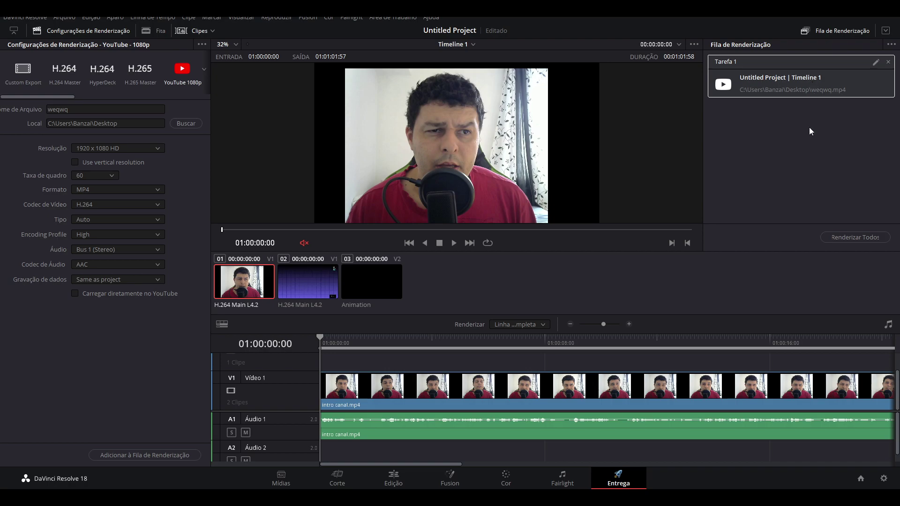
pyautogui.click(864, 237)
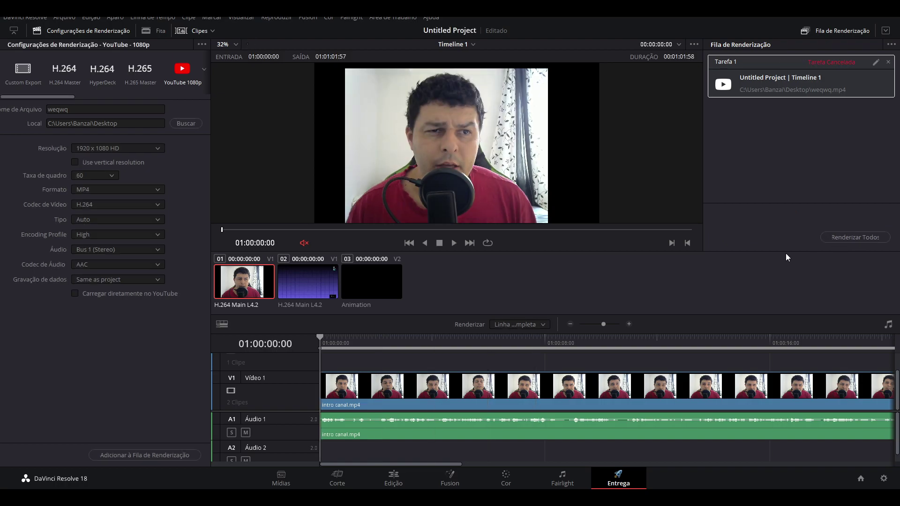
pyautogui.click(888, 62)
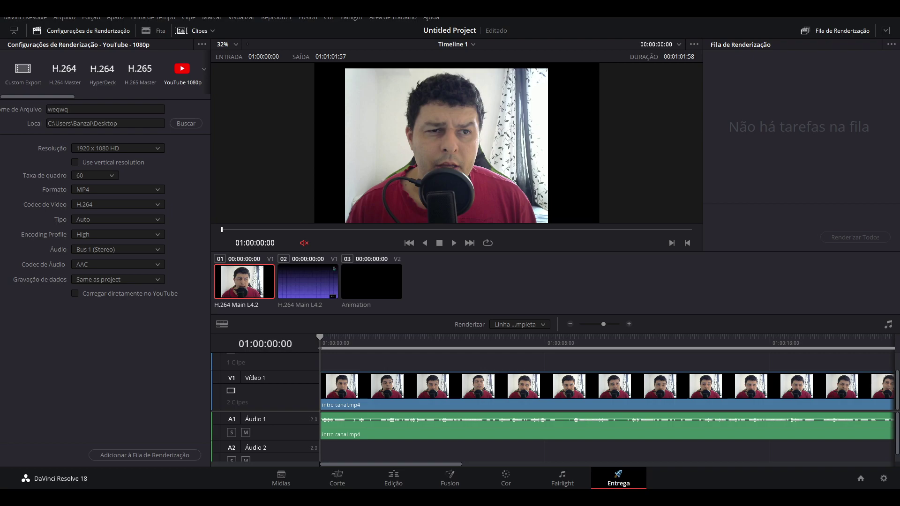
# - Move through the Mídias and Corte pages to Edição and show the Efeitos category in the effects library
pyautogui.click(268, 476)
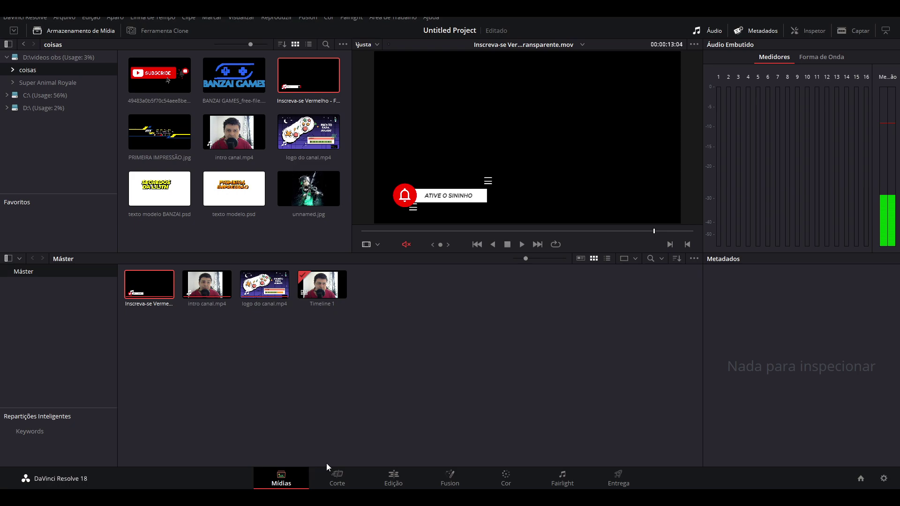
pyautogui.click(337, 476)
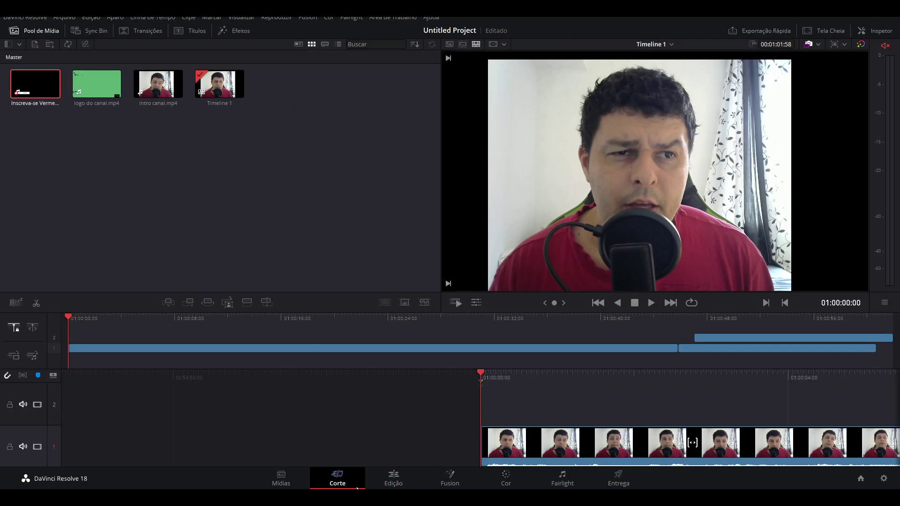
pyautogui.click(393, 477)
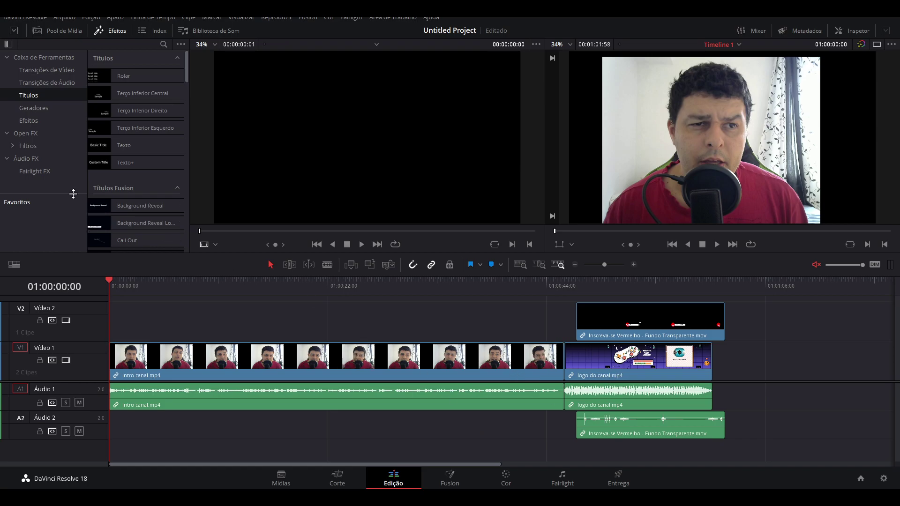
pyautogui.click(35, 121)
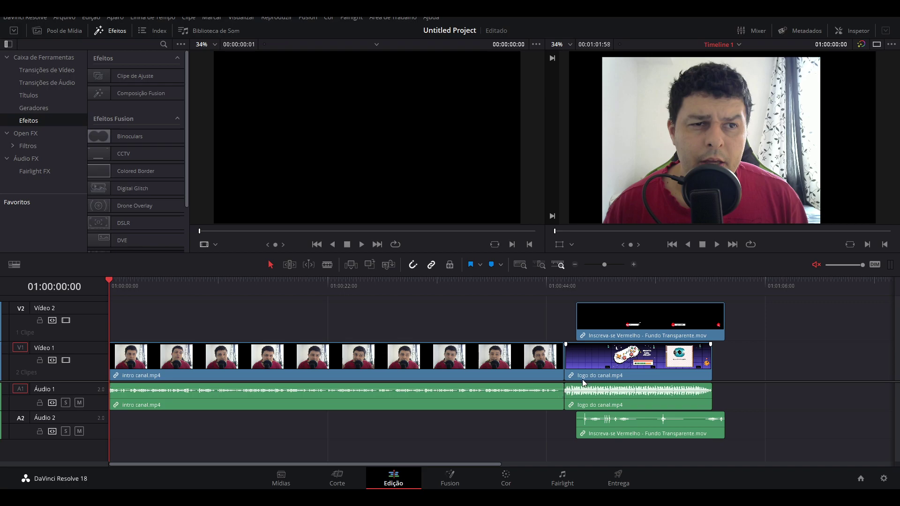
# - Return to the Entrega page with the YouTube 1080p 'weqwq' render settings
pyautogui.click(611, 485)
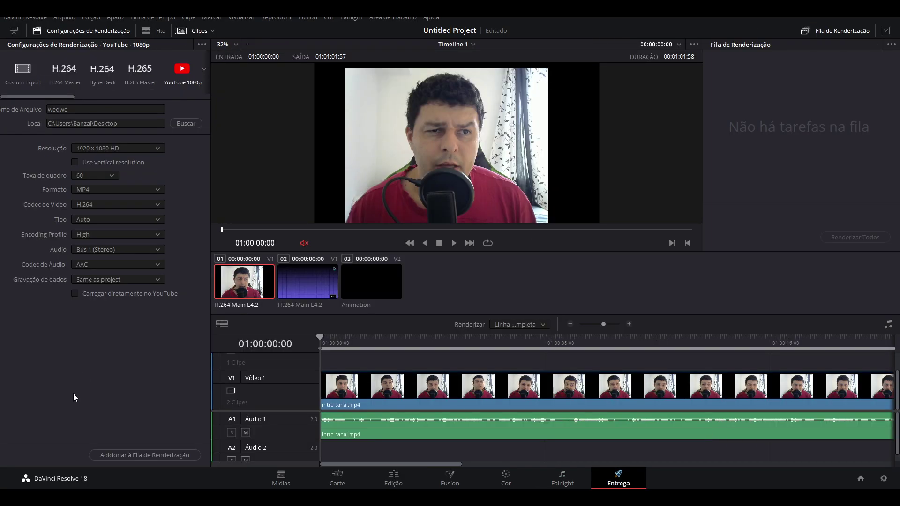